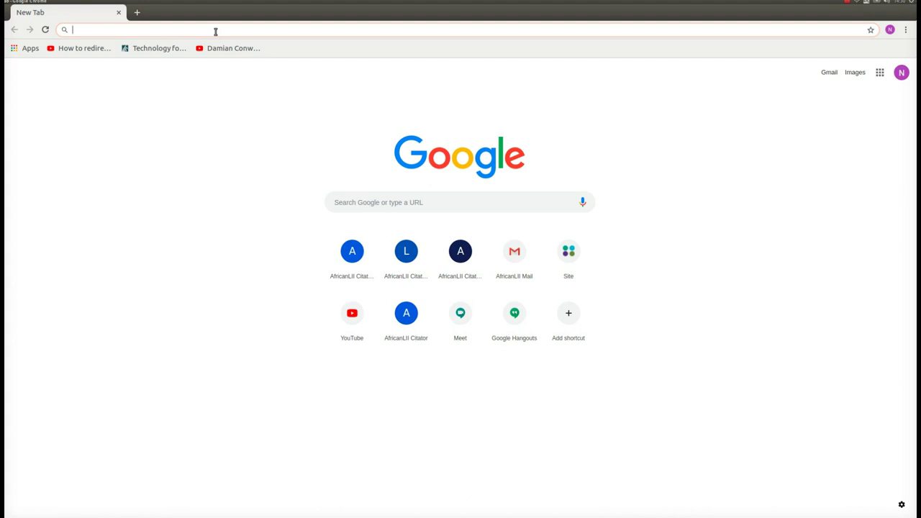
Open the AfricanLII Citator website at citator.africanlii.org
type("citator.")
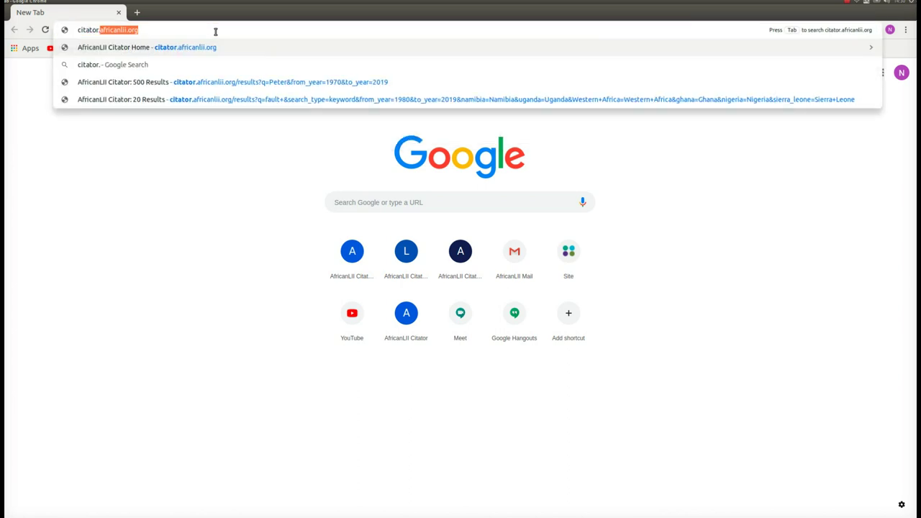
type("african")
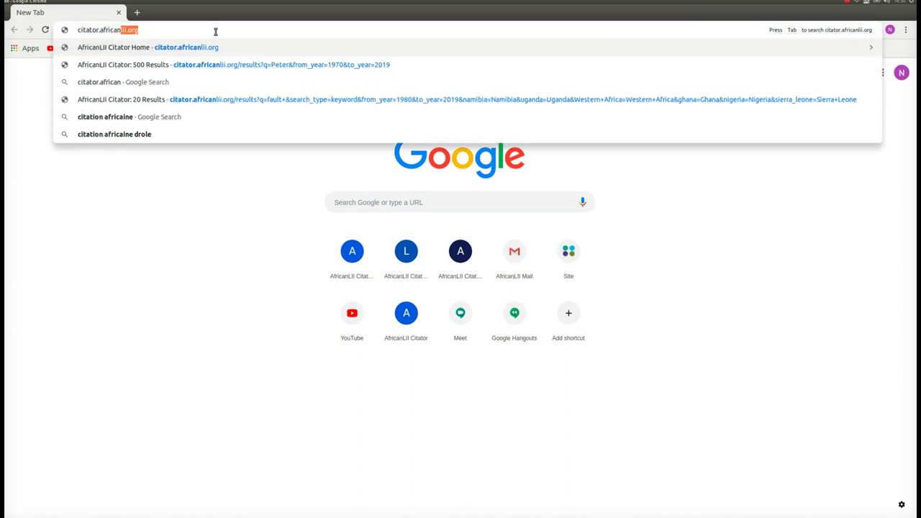
type("lii.org")
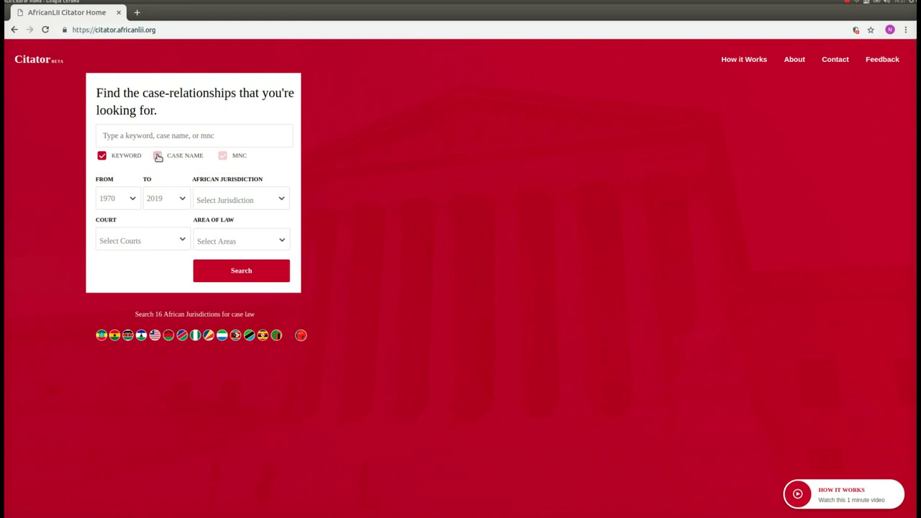
Set the search type to MNC and enter the citation 2002 UGSC 23 as the search term
left_click(157, 156)
left_click(223, 156)
left_click(205, 135)
type("2002 UGSC")
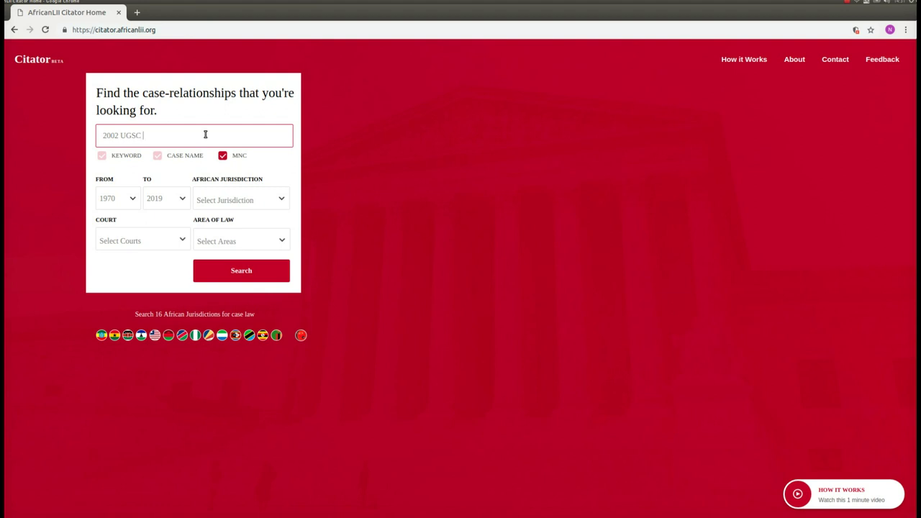
type(" 23")
Set the search type to Keyword and replace the search term with "fault"
left_click(113, 157)
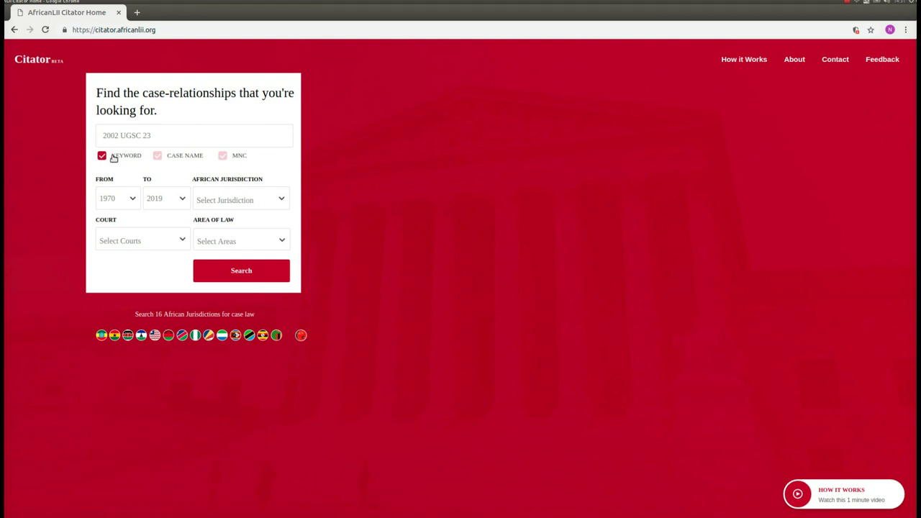
left_click(169, 131)
key("Home")
key("ctrl+shift+Right")
key("BackSpace")
key("Delete")
key("Delete")
key("Delete")
key("Delete")
key("Delete")
key("Delete")
key("Delete")
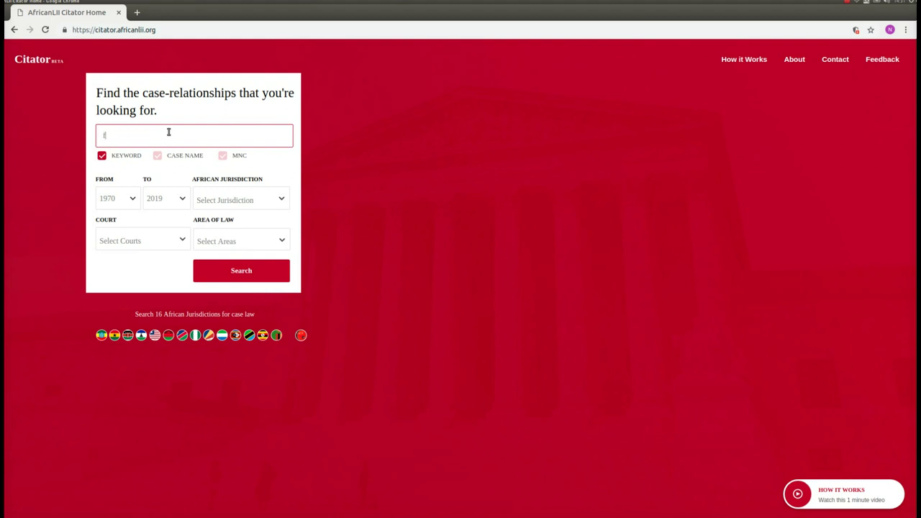
type("fault")
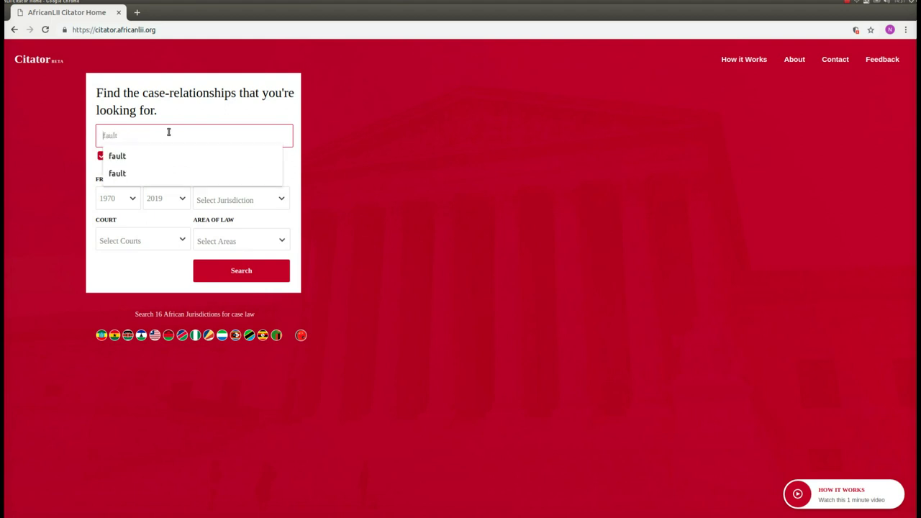
key("Return")
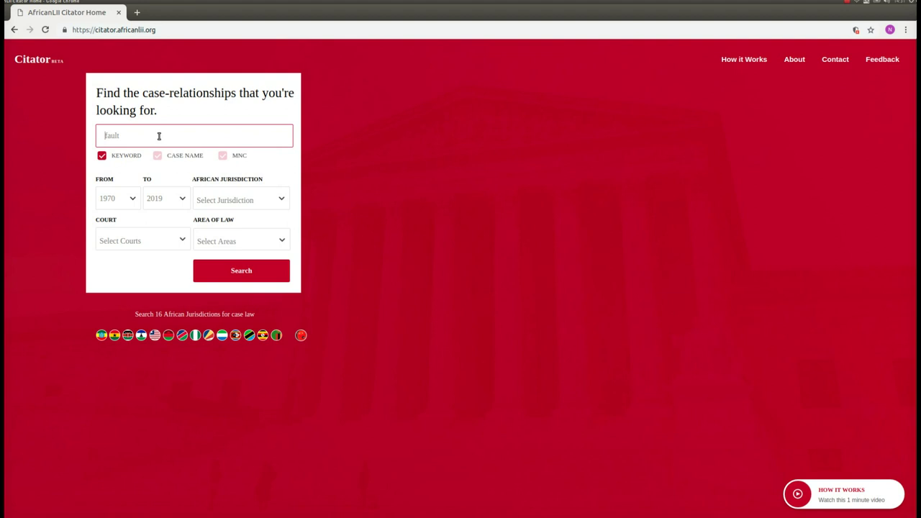
left_click(159, 135)
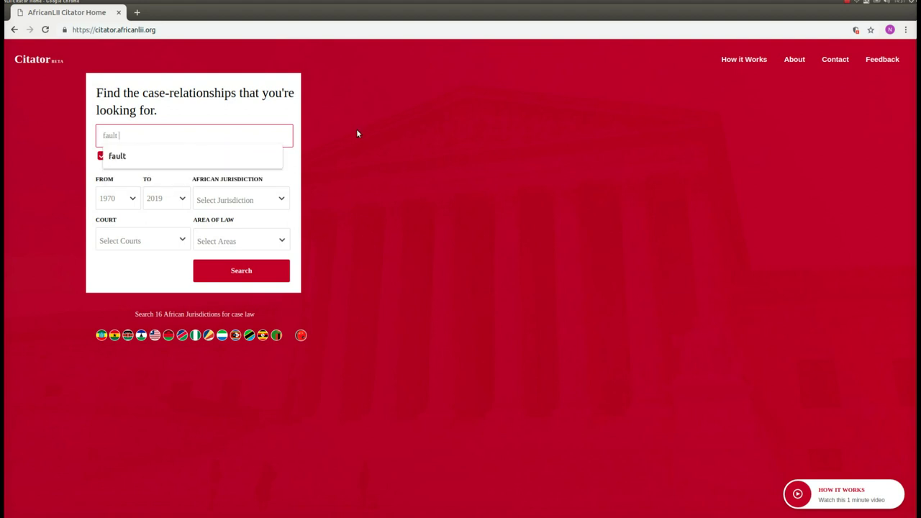
left_click(358, 129)
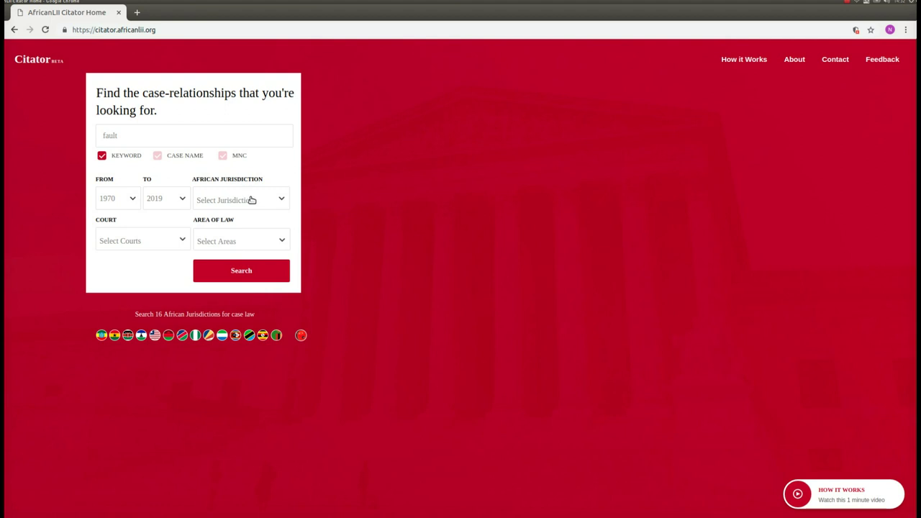
Set the start year of the search period to 1980
left_click(133, 204)
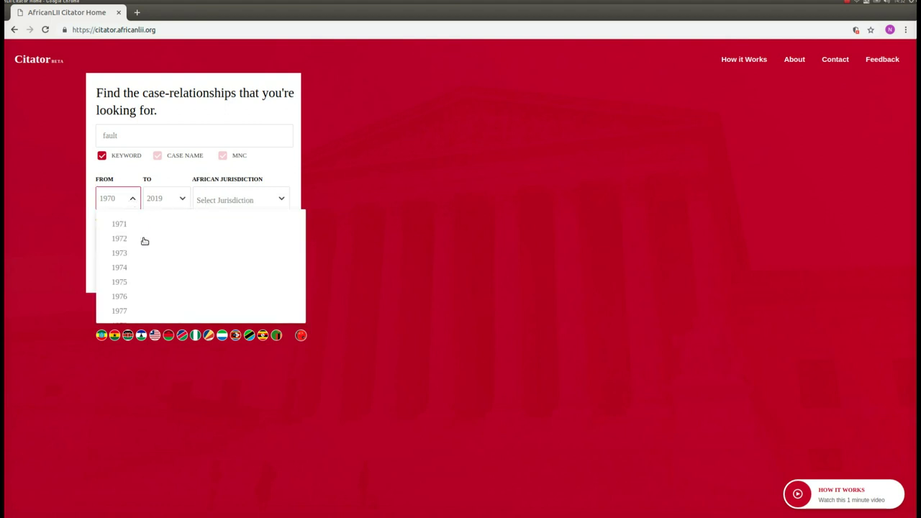
scroll(144, 266, "down", 2)
left_click(123, 269)
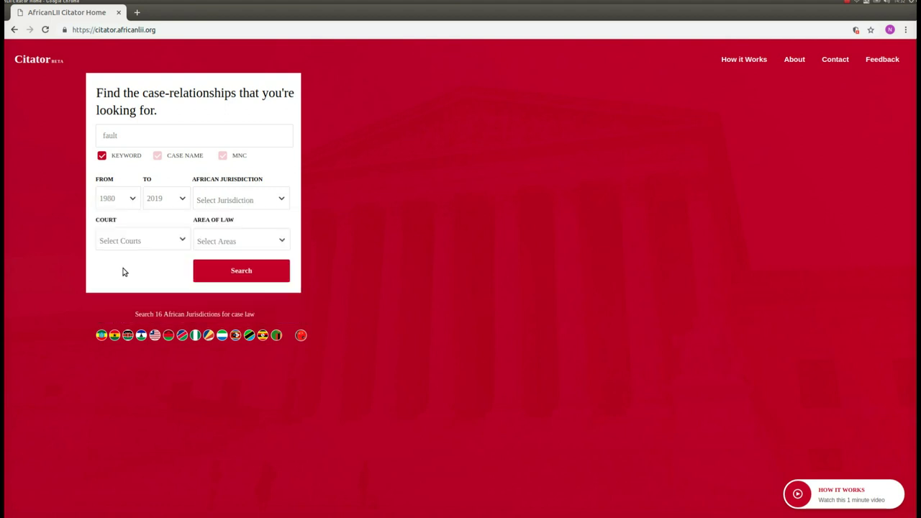
Restrict the jurisdictions to Namibia, Uganda and all of Western Africa, and run the search
left_click(249, 199)
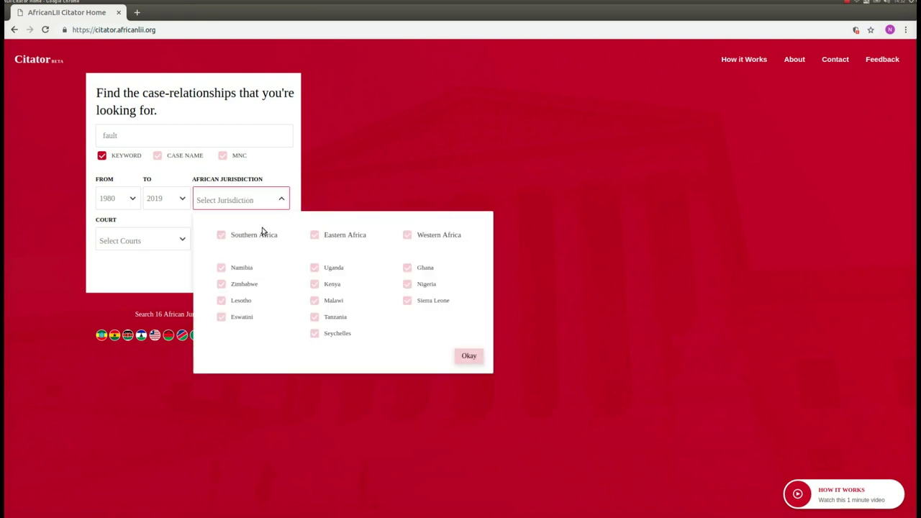
left_click(222, 267)
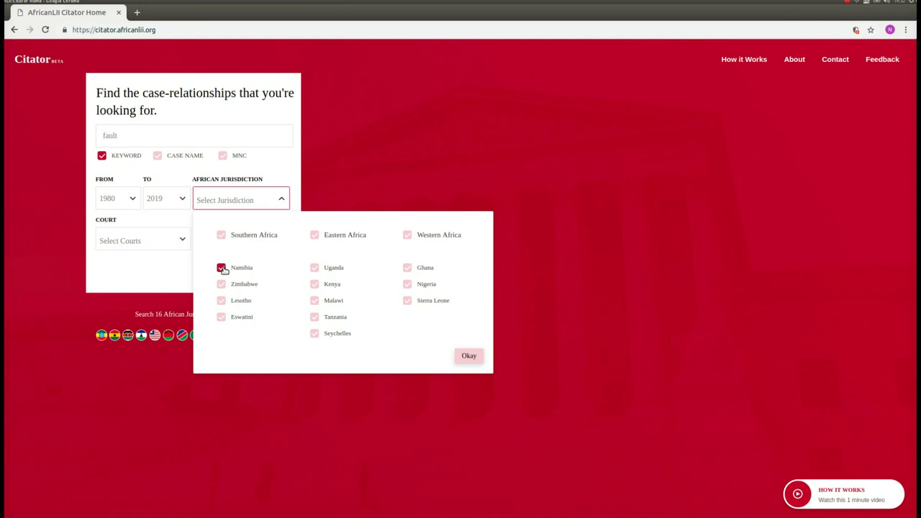
left_click(314, 268)
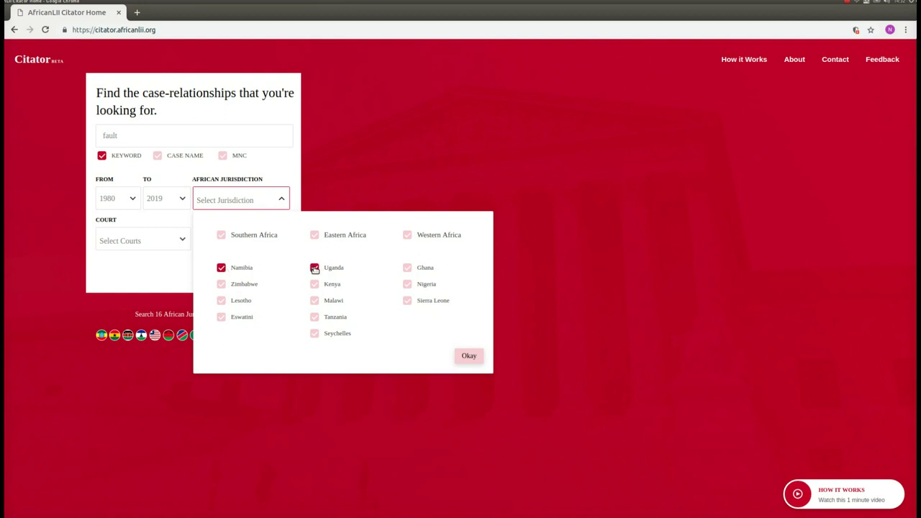
left_click(407, 236)
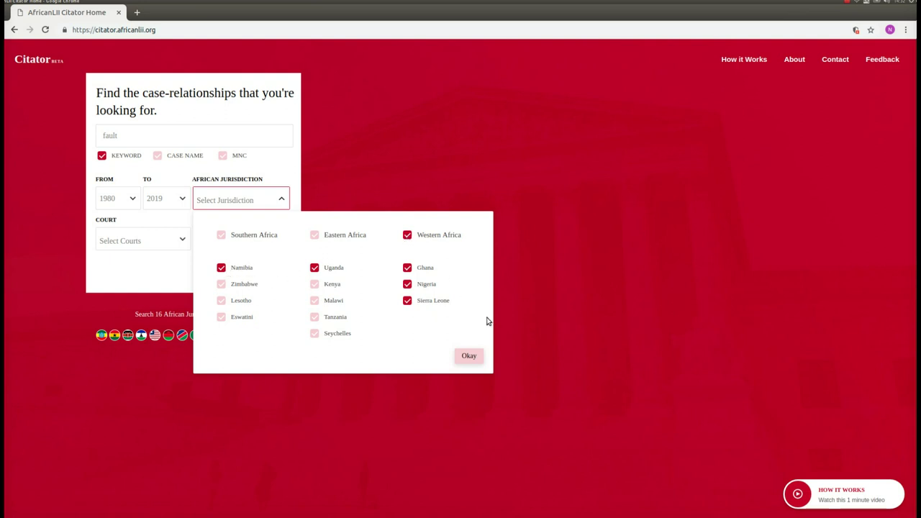
left_click(469, 355)
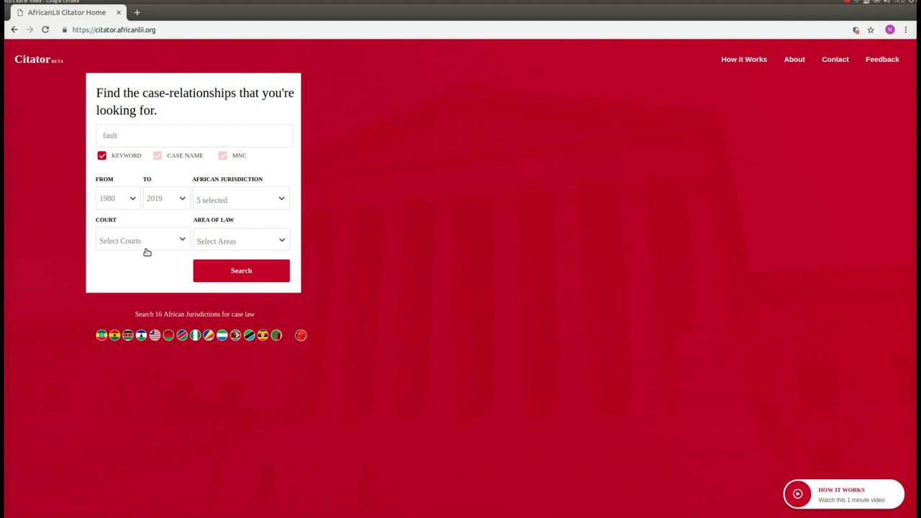
left_click(243, 273)
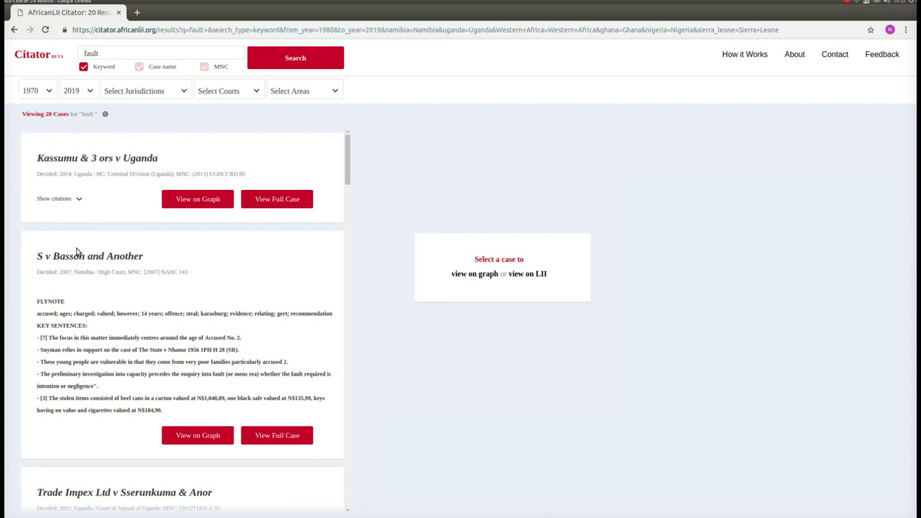
Examine the flynote terms of the 2007 Namibia High Court case, [2007] NAHC 143, in the results
scroll(77, 251, "down", 1)
scroll(77, 251, "down", 1)
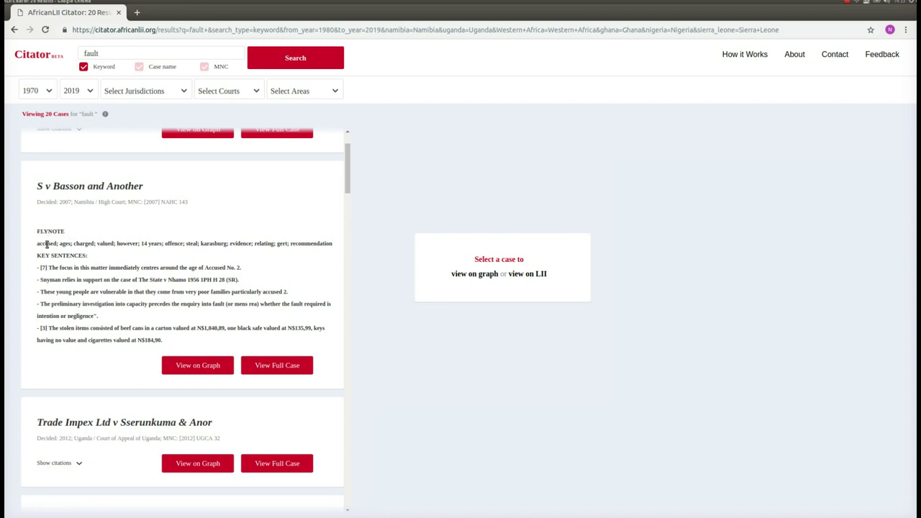
left_click_drag(34, 248, 200, 244)
left_click(200, 244)
left_click_drag(39, 245, 99, 245)
left_click_drag(164, 244, 198, 243)
left_click_drag(58, 244, 72, 245)
left_click_drag(144, 245, 164, 245)
left_click(153, 246)
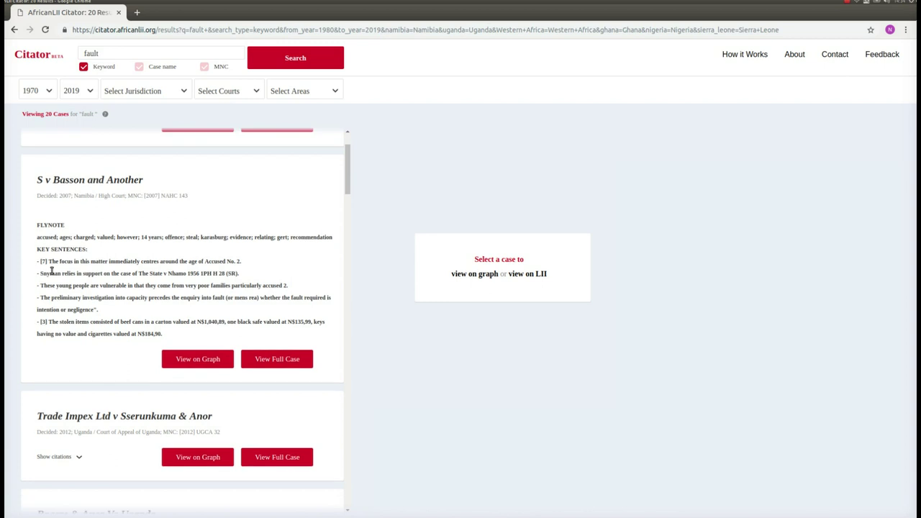
Read the key sentences of the 2007 Namibia High Court case, including the one about the fault enquiry
scroll(51, 271, "down", 1)
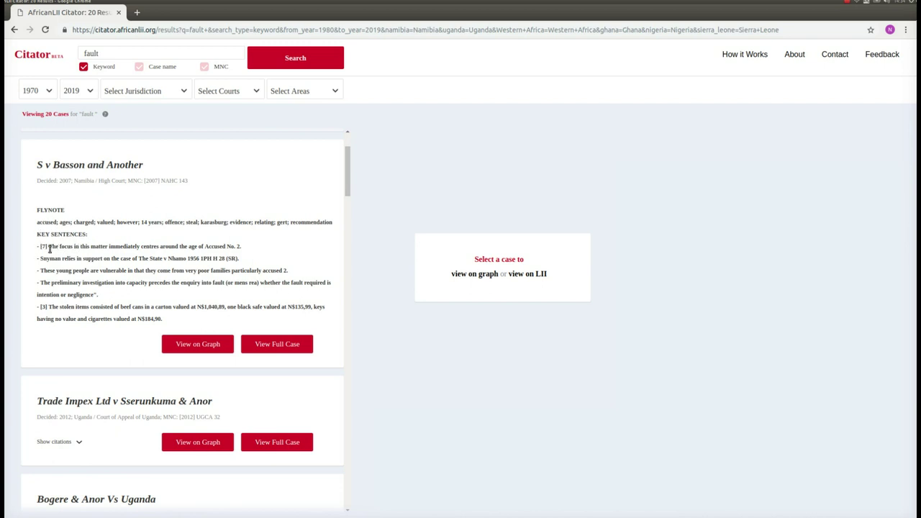
left_click_drag(47, 246, 243, 248)
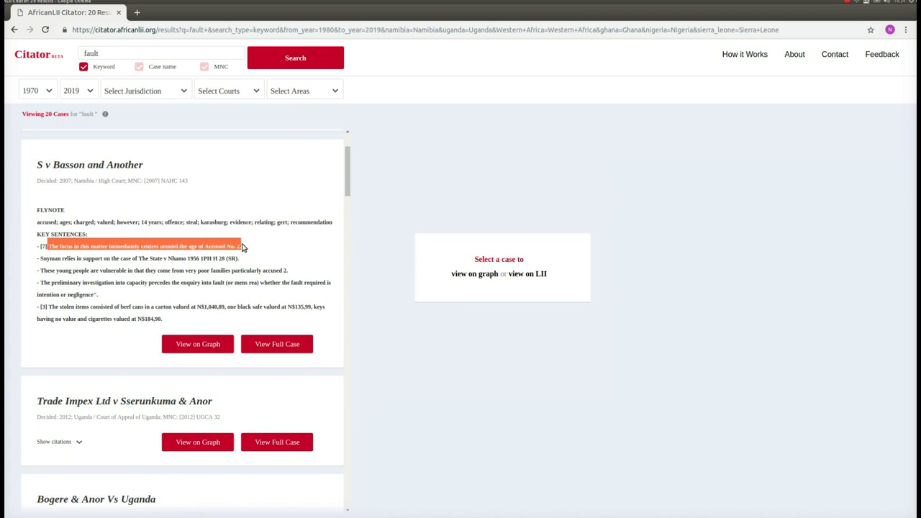
left_click(242, 247)
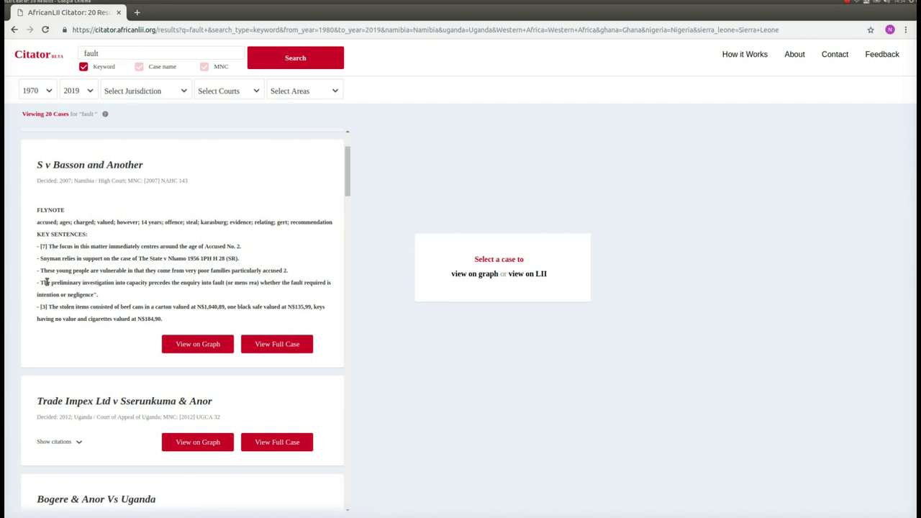
left_click_drag(41, 283, 142, 290)
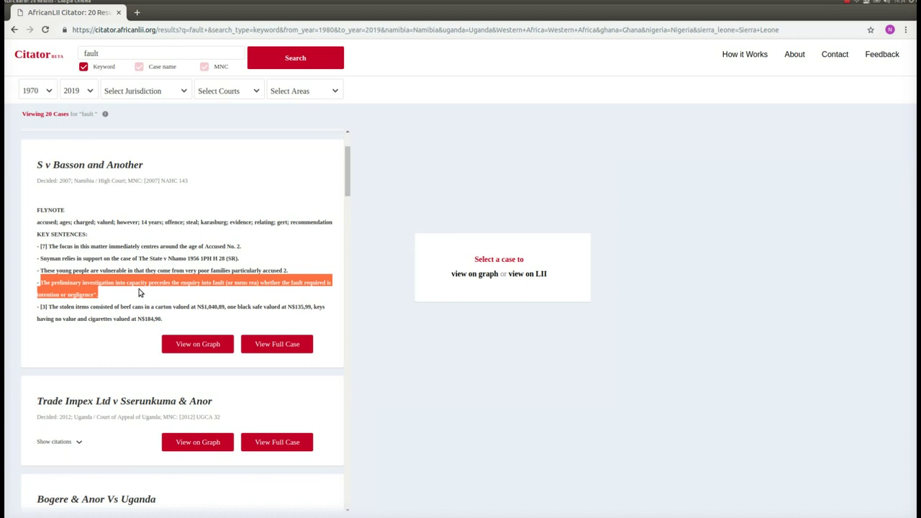
left_click(192, 295)
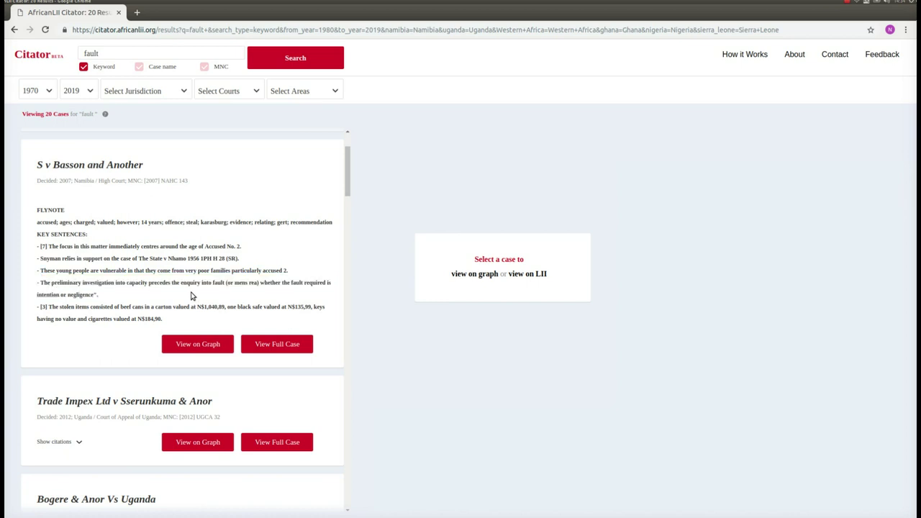
scroll(106, 281, "down", 1)
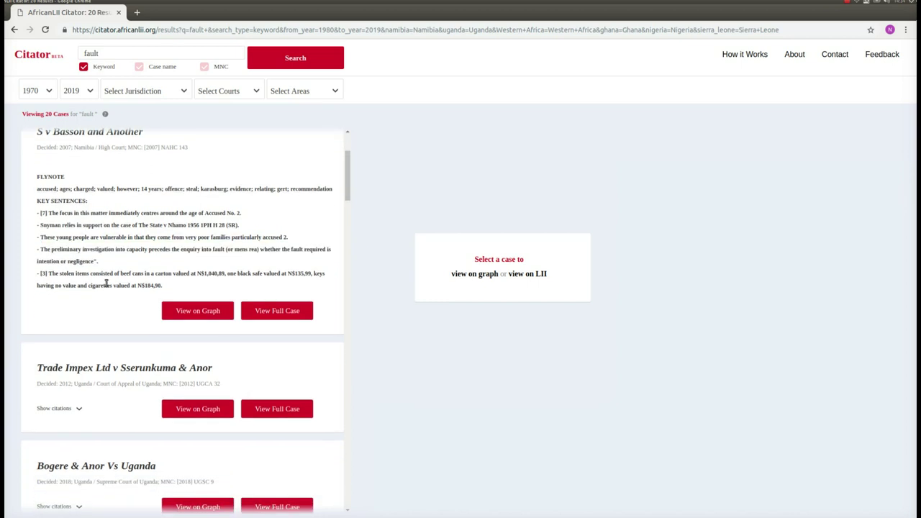
Look through the result list to compare entries that have flynotes and key sentences with those that do not
scroll(107, 283, "down", 2)
scroll(107, 288, "up", 3)
scroll(107, 290, "down", 4)
scroll(106, 287, "down", 6)
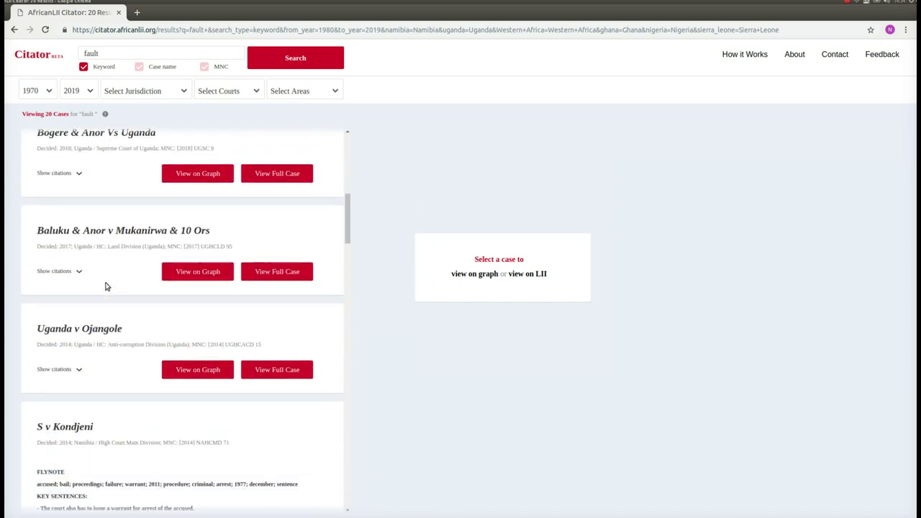
scroll(106, 286, "down", 6)
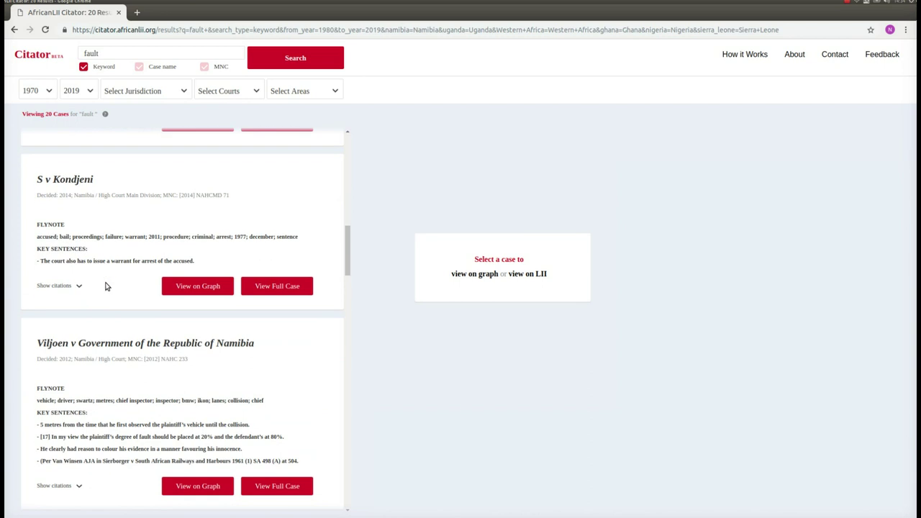
scroll(105, 287, "down", 1)
scroll(106, 286, "up", 9)
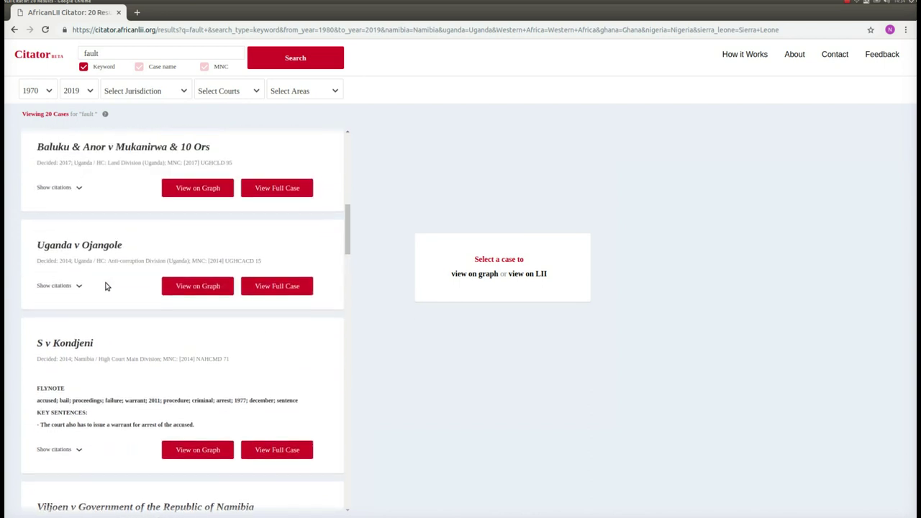
scroll(105, 287, "up", 3)
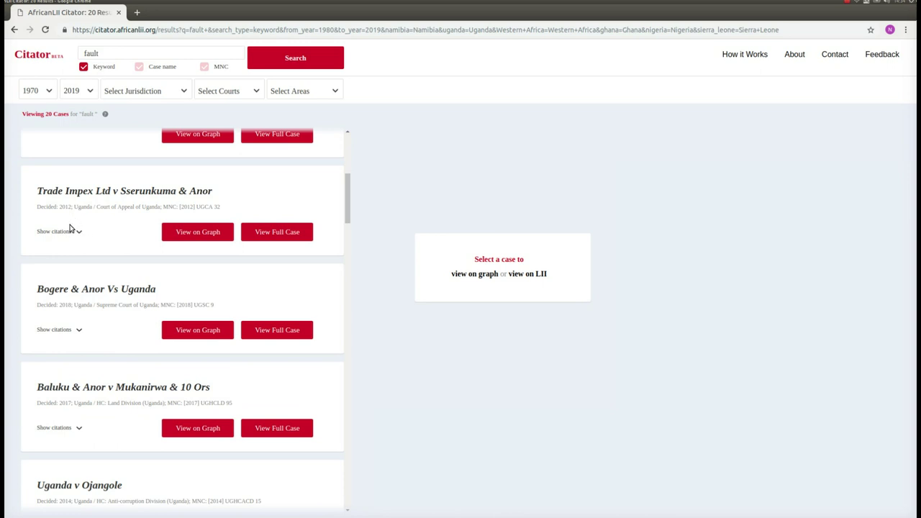
Show the citations of the four consecutive Ugandan cases from [2012] UGCA 32 to [2014] UGHCACD 15
left_click(59, 232)
scroll(76, 298, "down", 1)
left_click(61, 329)
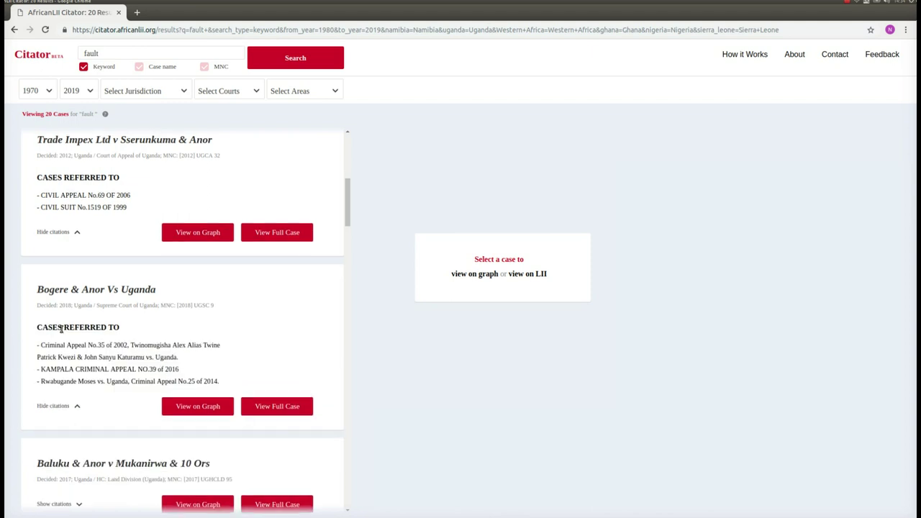
scroll(61, 328, "down", 2)
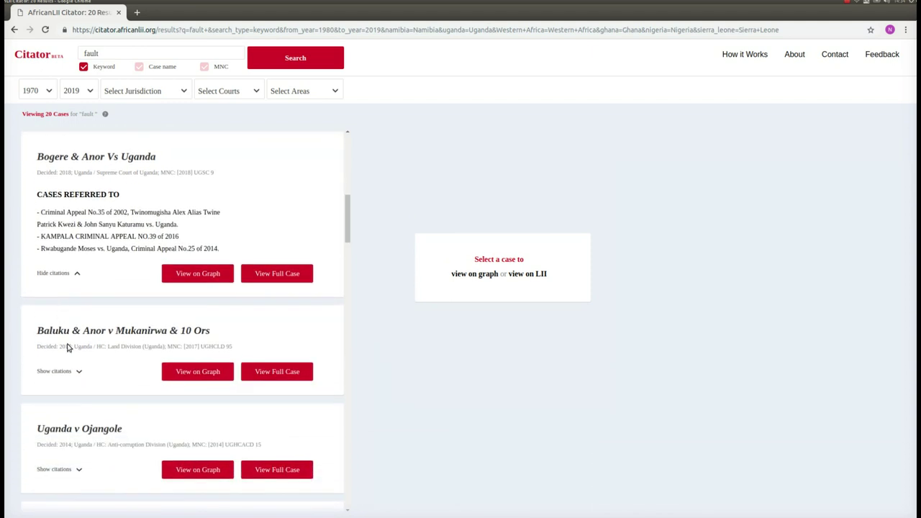
left_click(56, 371)
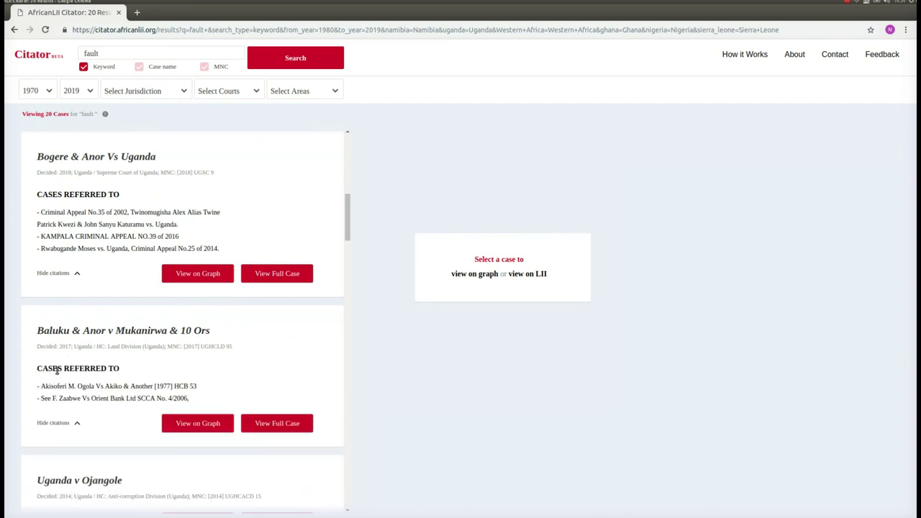
scroll(58, 367, "down", 3)
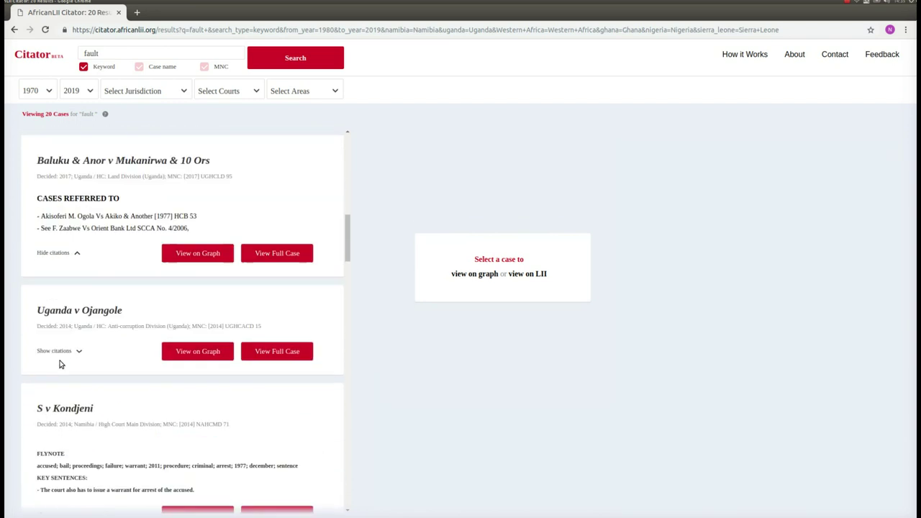
left_click(59, 349)
scroll(60, 350, "up", 3)
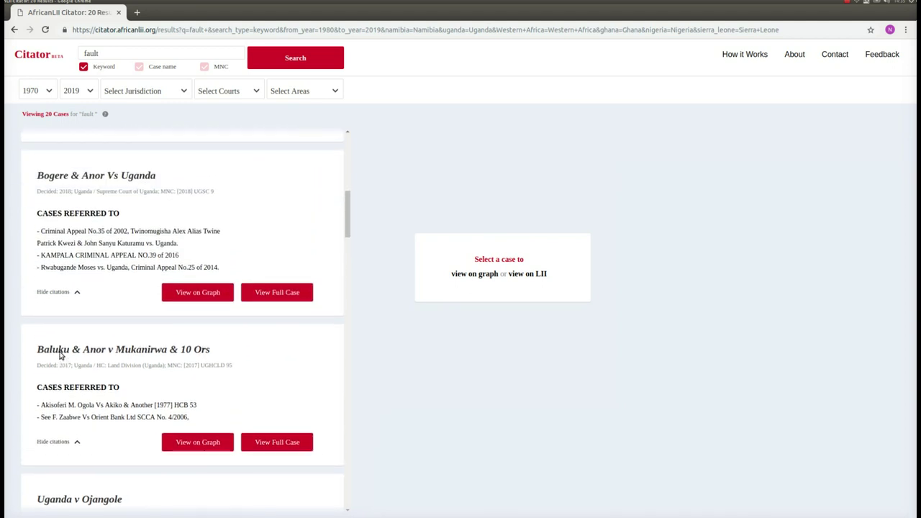
Display the citation graph of the 2018 Uganda Supreme Court case, [2018] UGSC 9
scroll(60, 355, "up", 1)
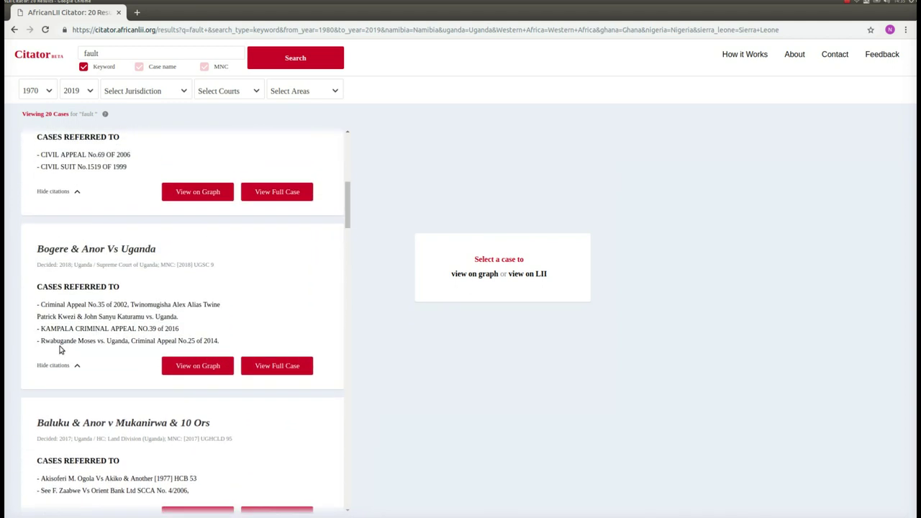
scroll(60, 352, "up", 1)
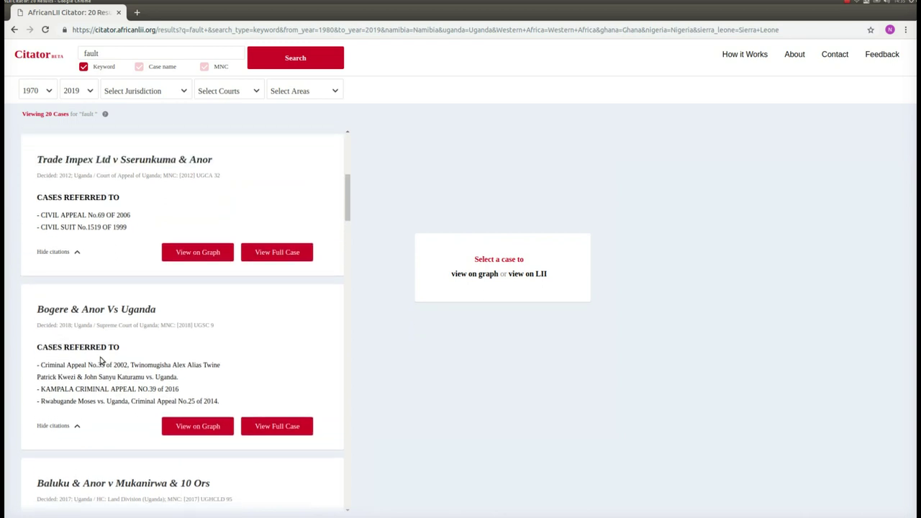
scroll(195, 410, "down", 2)
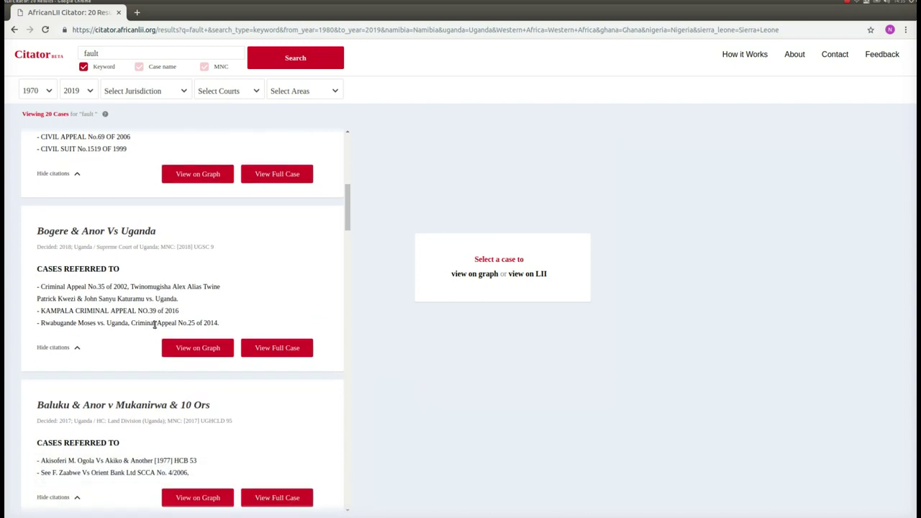
left_click(207, 350)
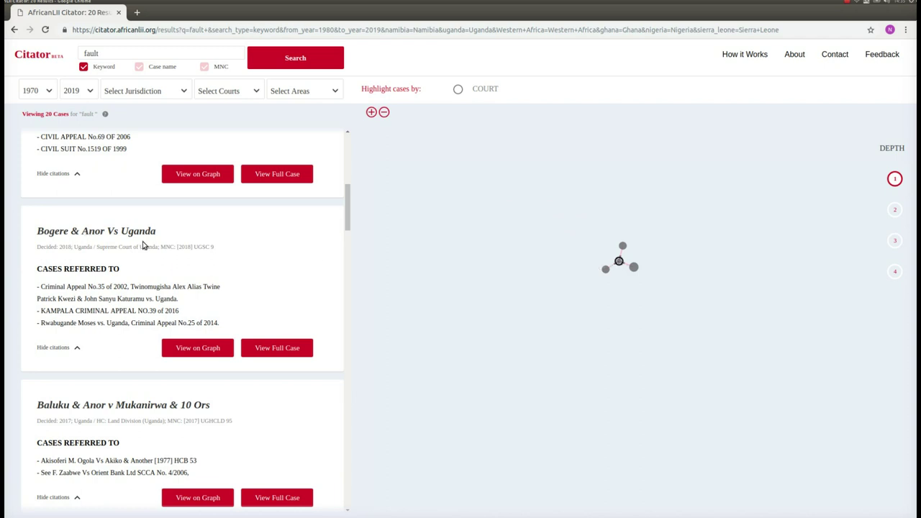
Inspect the case details of the graph's central node, [2018] UGSC 9, and of each of the three cases linked to it
left_click_drag(160, 246, 223, 248)
left_click(618, 263)
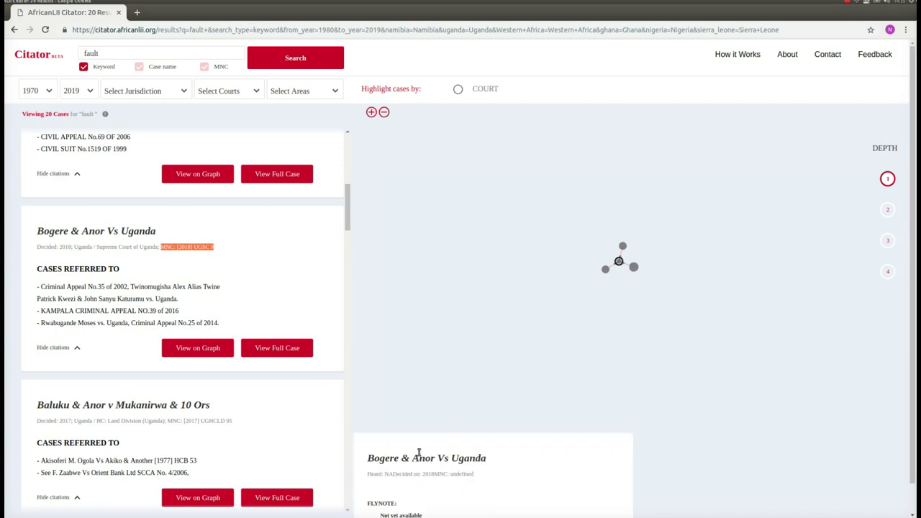
scroll(467, 467, "down", 1)
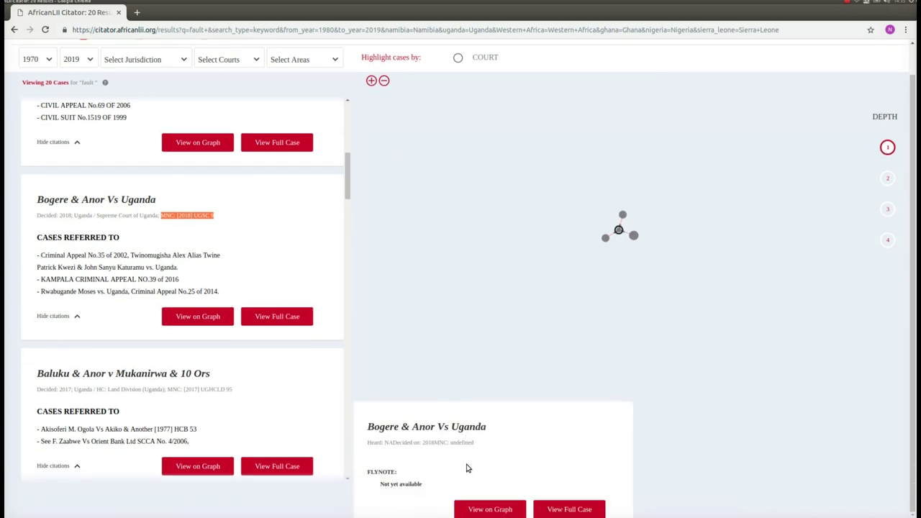
left_click(634, 237)
left_click(635, 239)
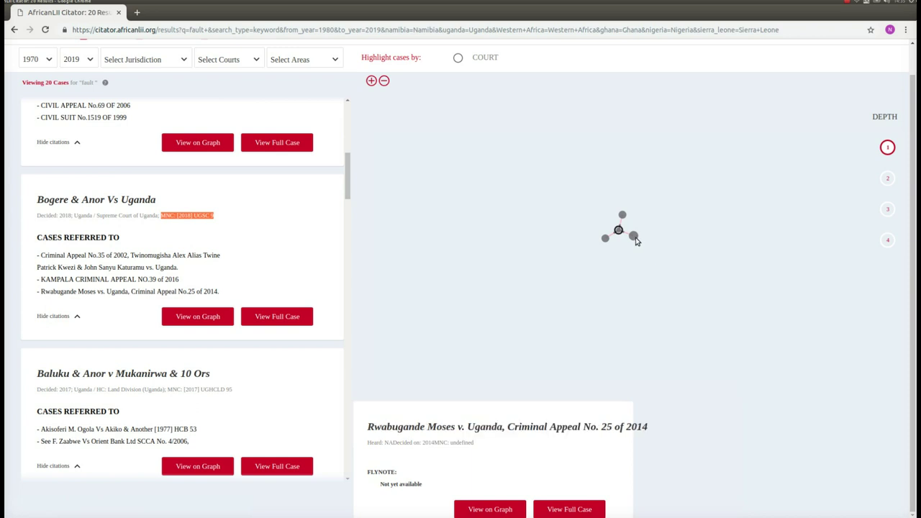
left_click(623, 219)
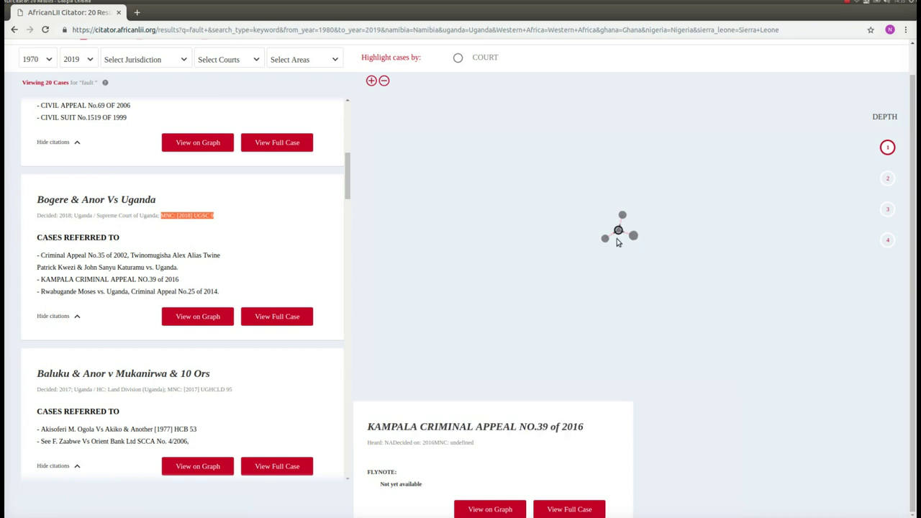
left_click(605, 240)
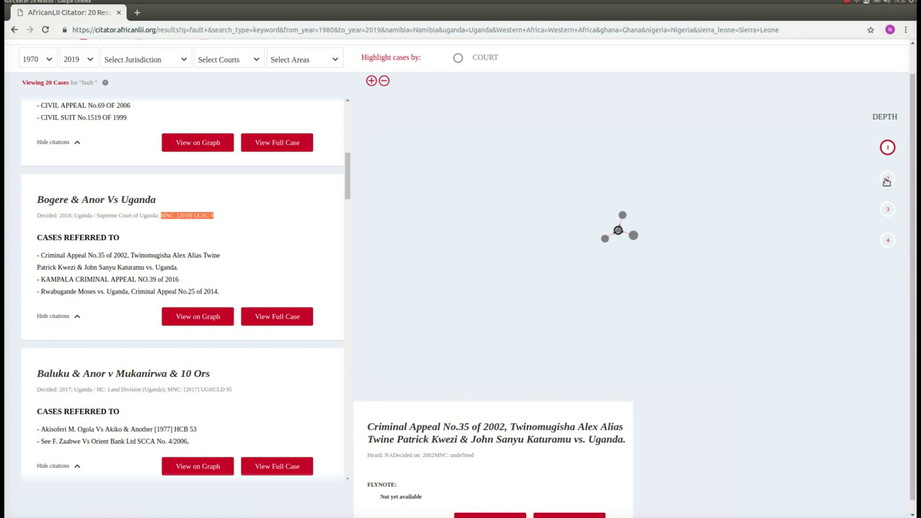
Expand the citation graph to depth 2 and inspect the details of the central case and the outermost linked case
left_click(886, 180)
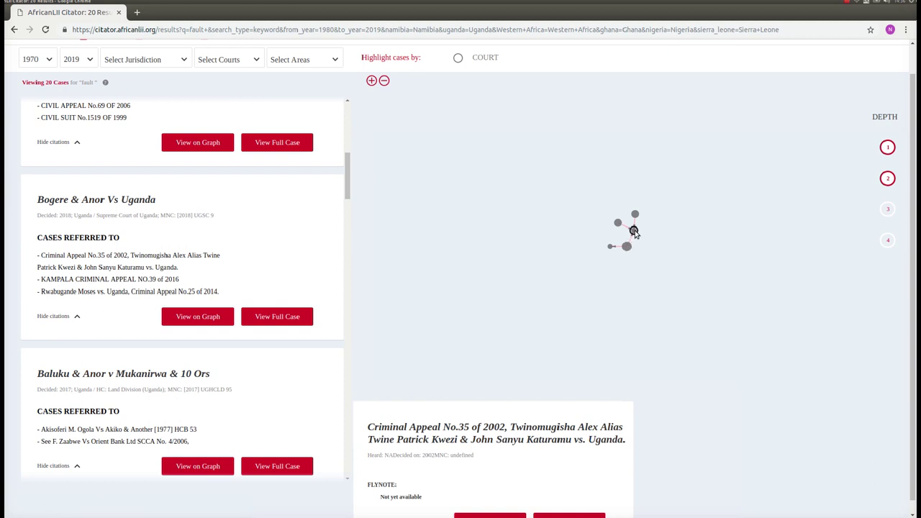
left_click(634, 231)
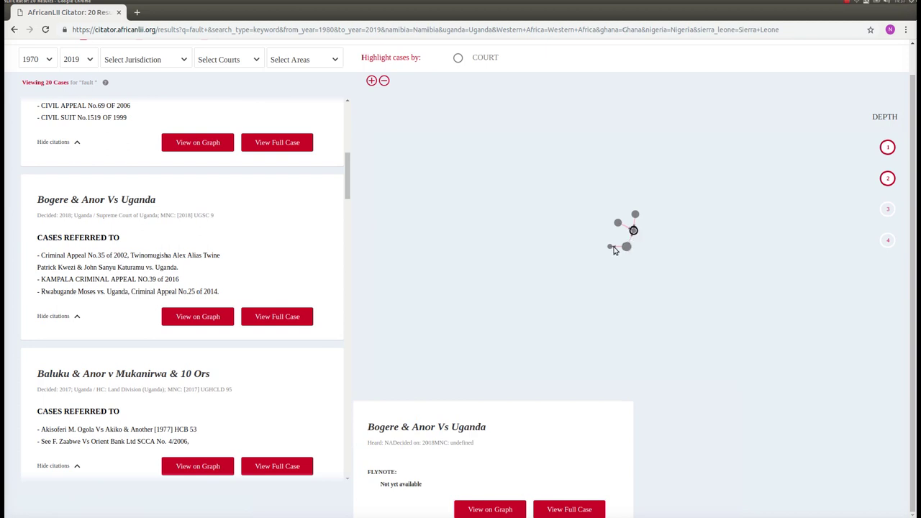
left_click(610, 249)
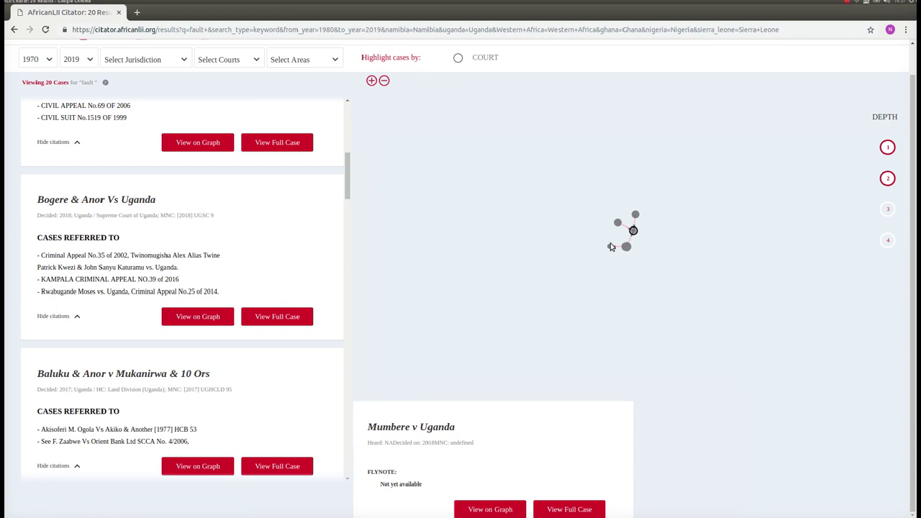
Expand the citation graph to depth 3 and pull its largest case node out of the cluster
left_click(887, 209)
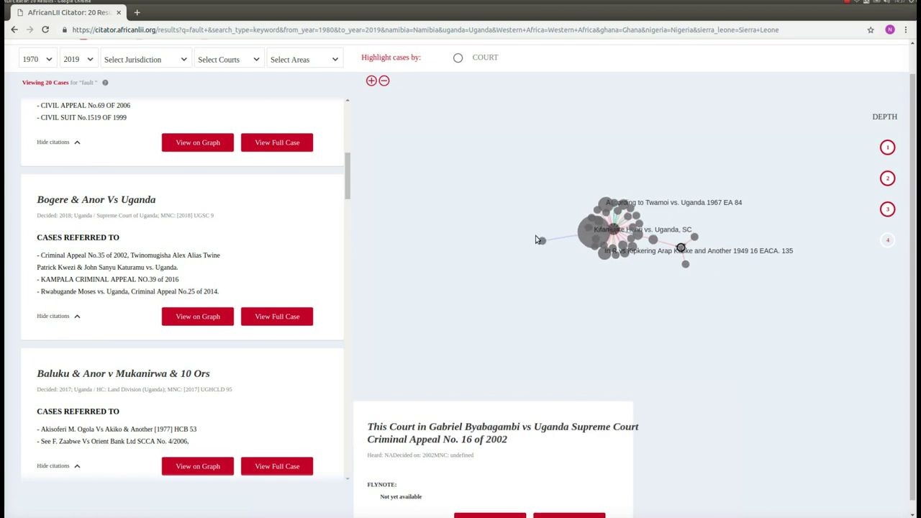
left_click(599, 234)
left_click_drag(599, 233, 527, 252)
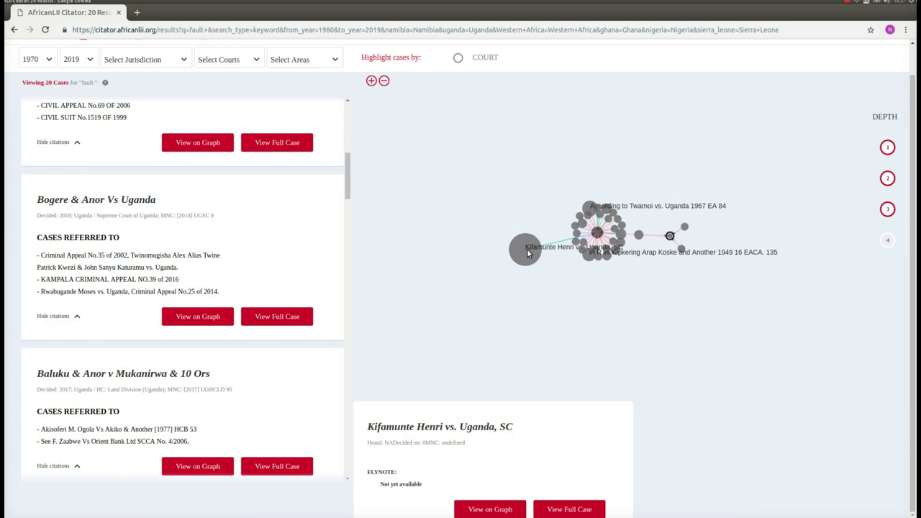
Expand the citation graph to depth 4 and graph the linked case 1949 16 EACA. 135 on its own
left_click(888, 241)
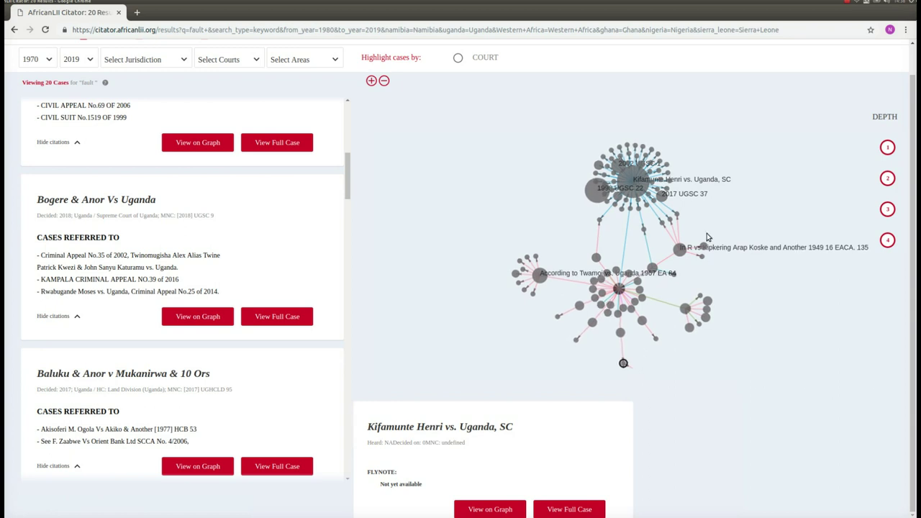
left_click(680, 251)
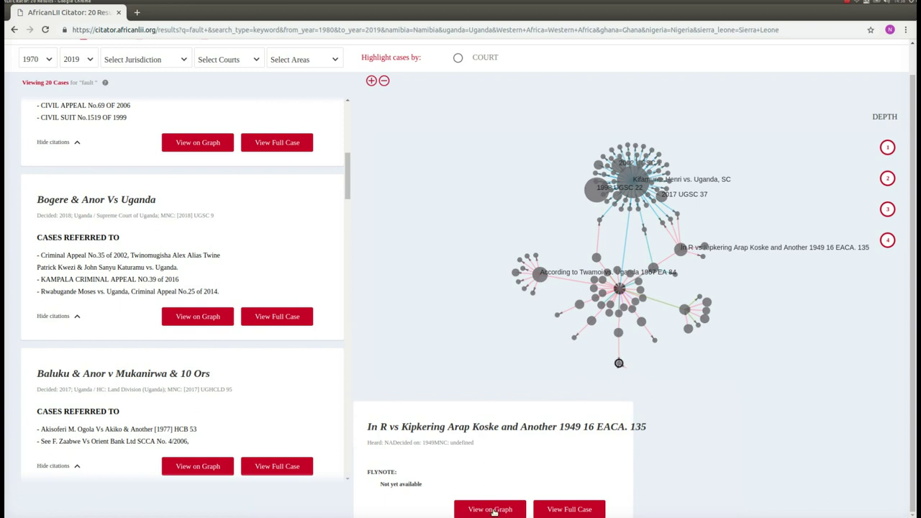
left_click(490, 509)
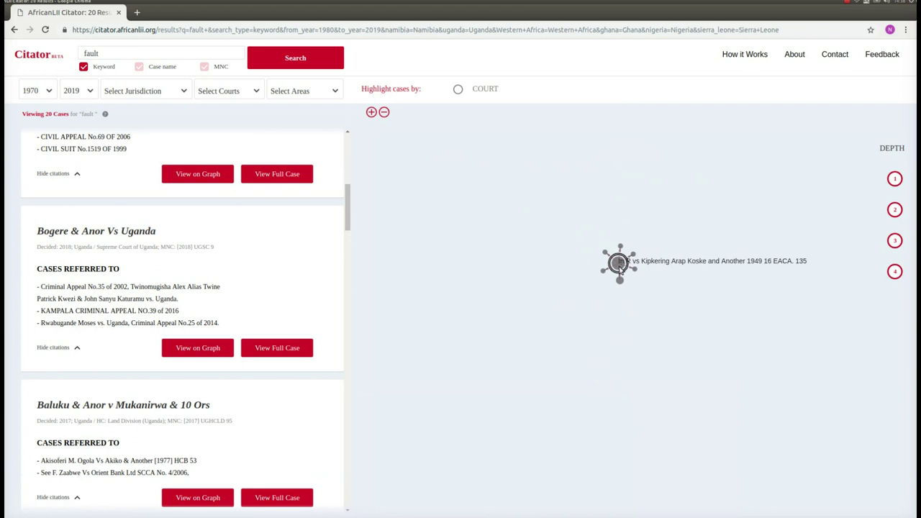
Set the new graph to depth 2 with cases highlighted by court, and inspect the details of its two large overlapping nodes
left_click(894, 210)
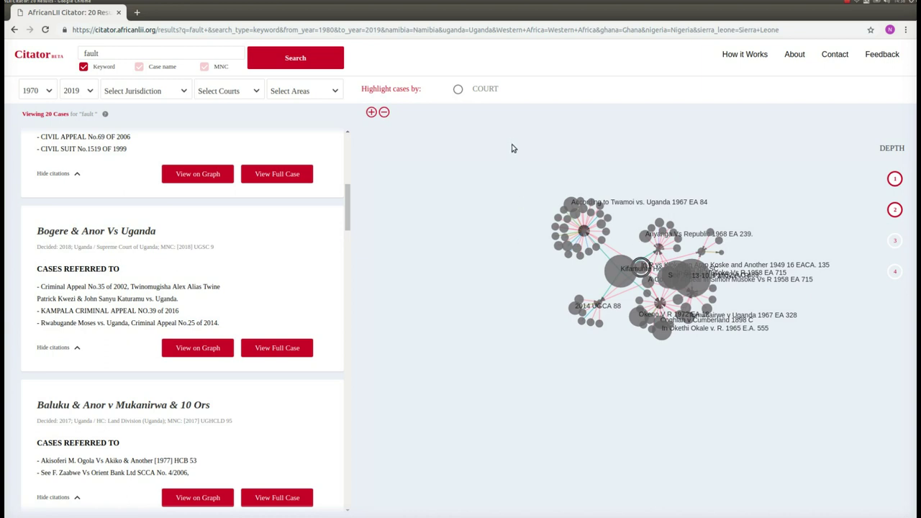
left_click(458, 89)
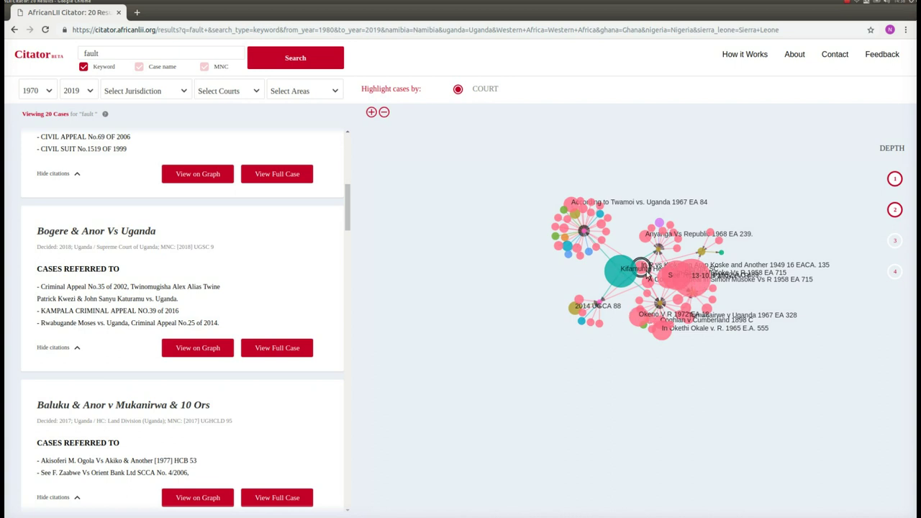
left_click(678, 278)
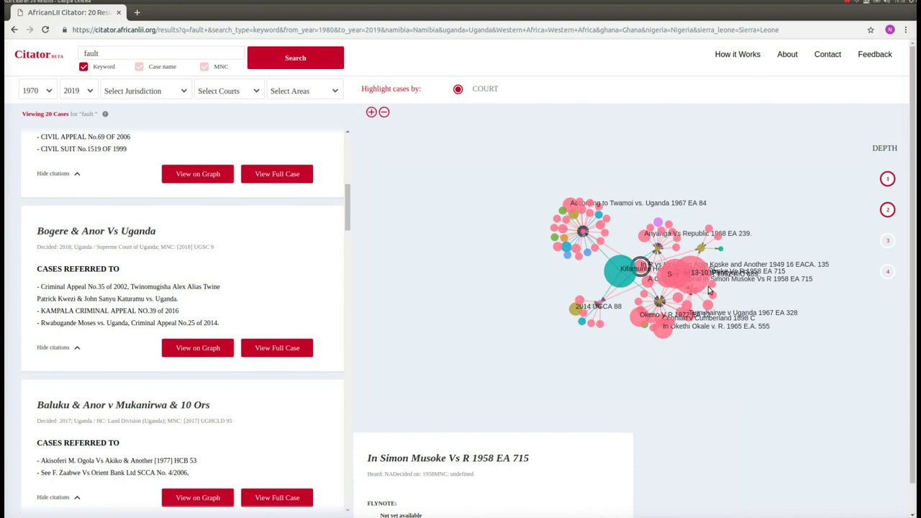
left_click(694, 277)
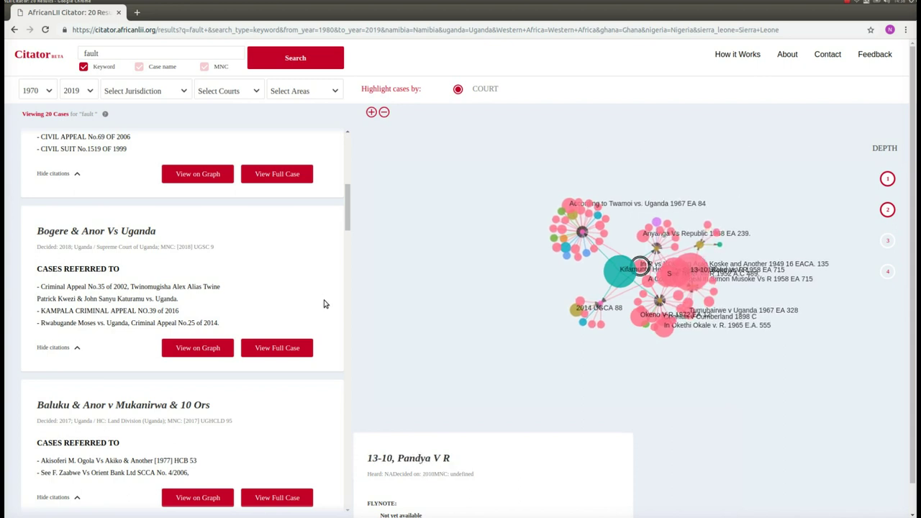
Look through the remaining search results, comparing their jurisdictions, flynotes and key sentences
scroll(299, 300, "down", 4)
scroll(299, 301, "down", 10)
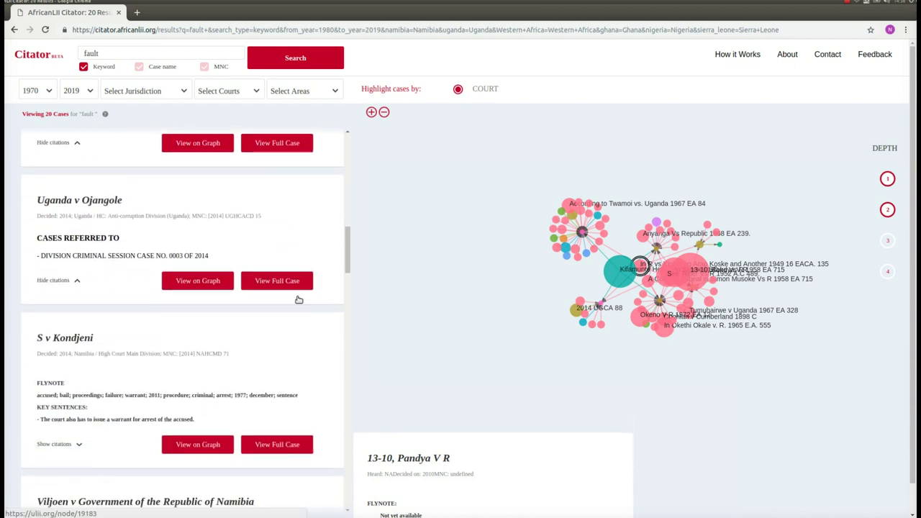
scroll(298, 301, "down", 10)
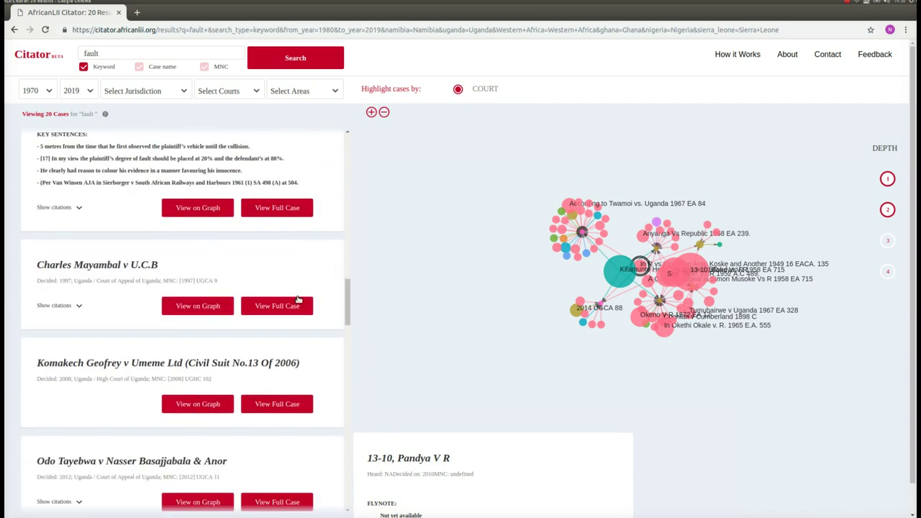
scroll(299, 300, "down", 7)
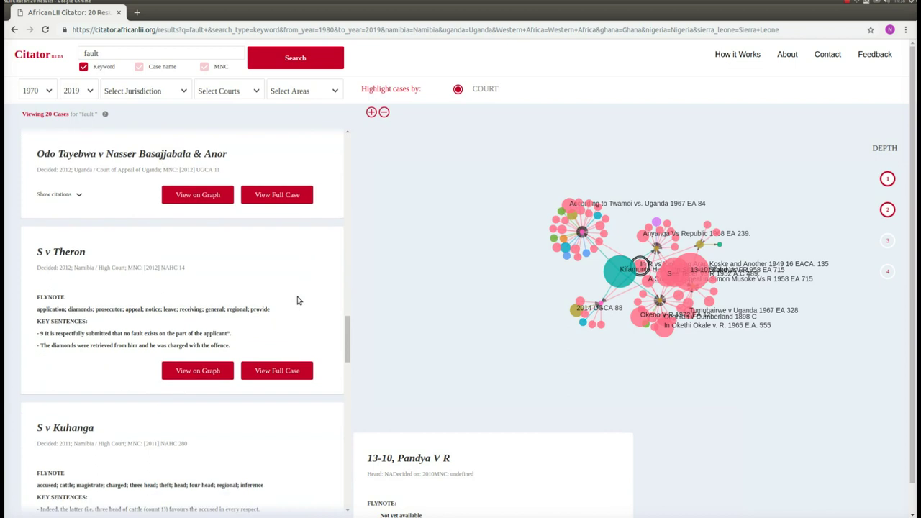
scroll(299, 298, "down", 6)
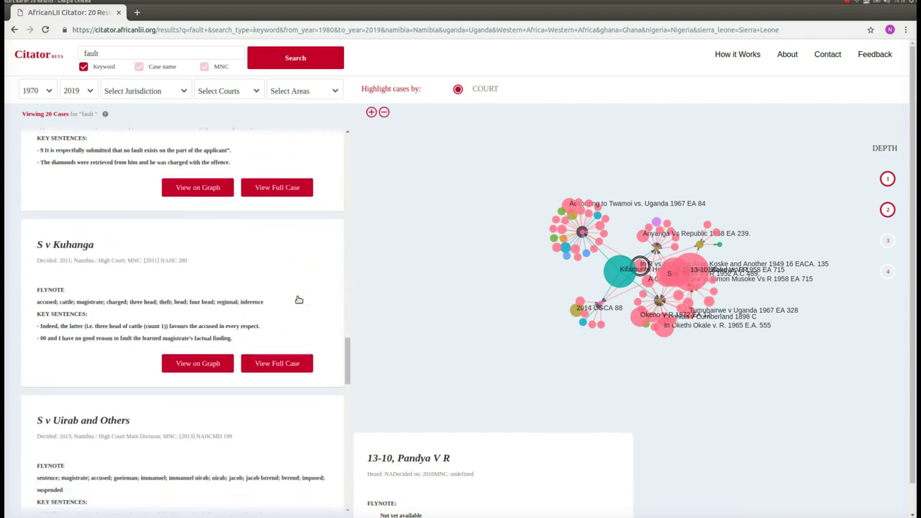
scroll(299, 301, "down", 9)
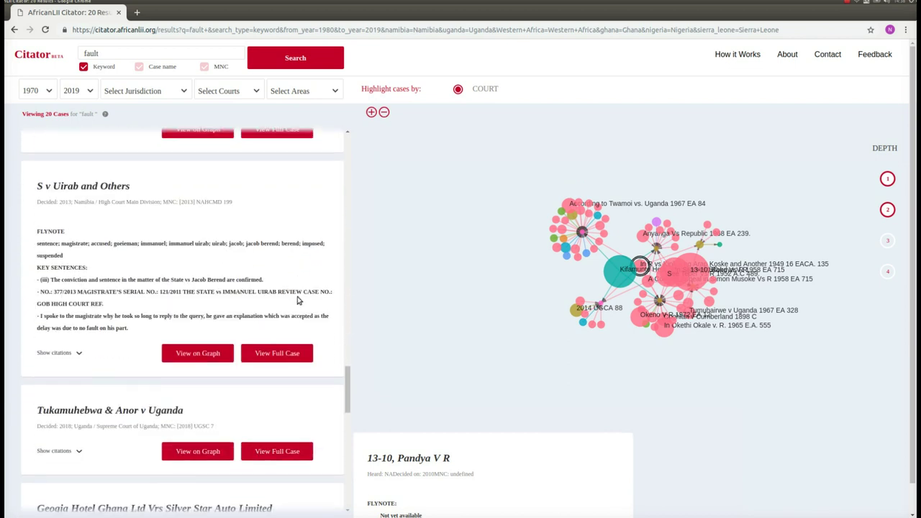
scroll(299, 301, "down", 8)
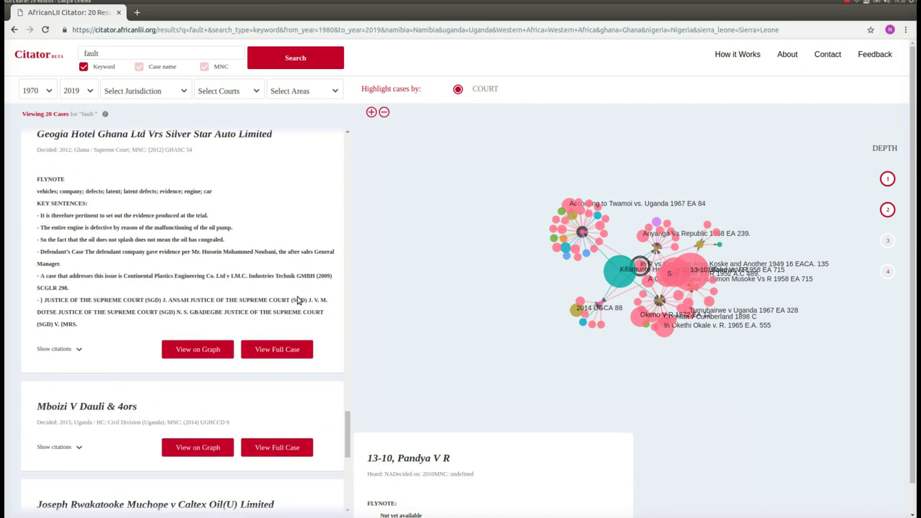
scroll(299, 301, "down", 3)
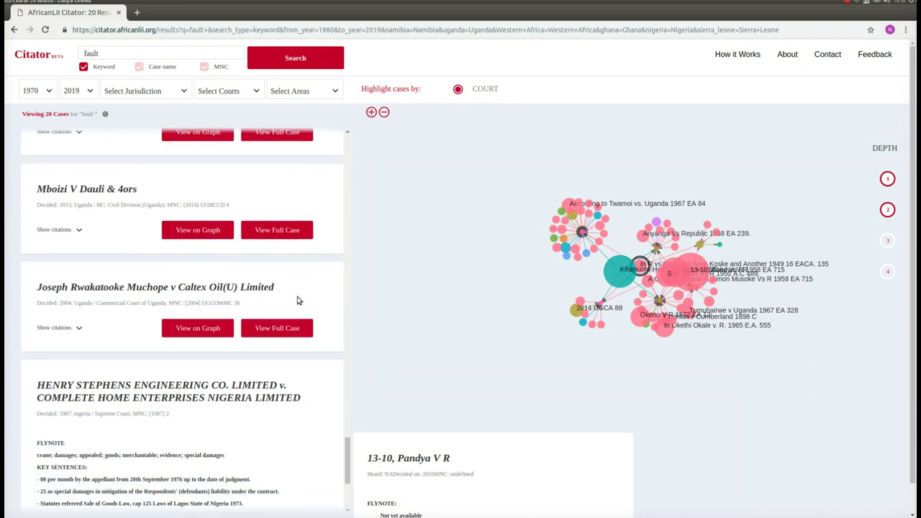